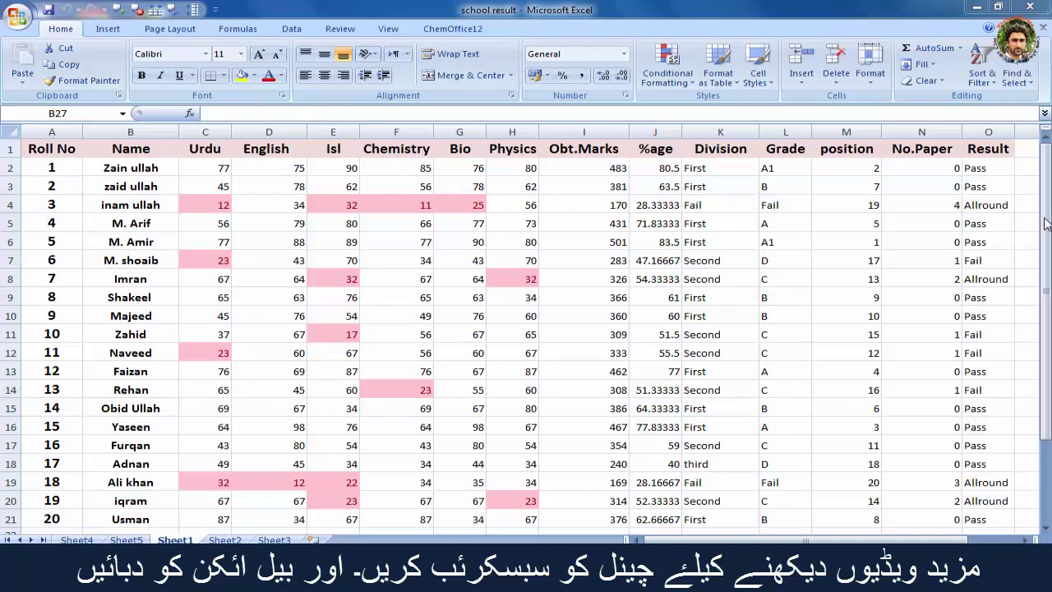
Step: Dismiss the Windows colour-scheme prompt by keeping the current scheme and turning off future warnings
{"action": "left_click", "coordinate": [1045, 224]}
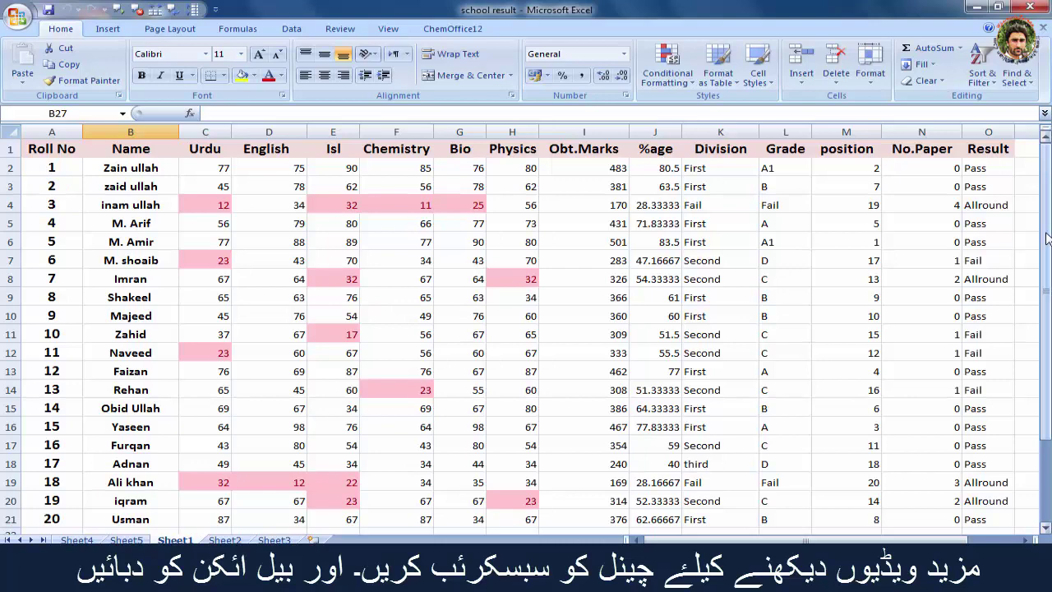
{"action": "mouse_move", "coordinate": [1047, 238]}
{"action": "left_mouse_down"}
{"action": "mouse_move", "coordinate": [1046, 260]}
{"action": "mouse_move", "coordinate": [1047, 230]}
{"action": "left_mouse_up"}
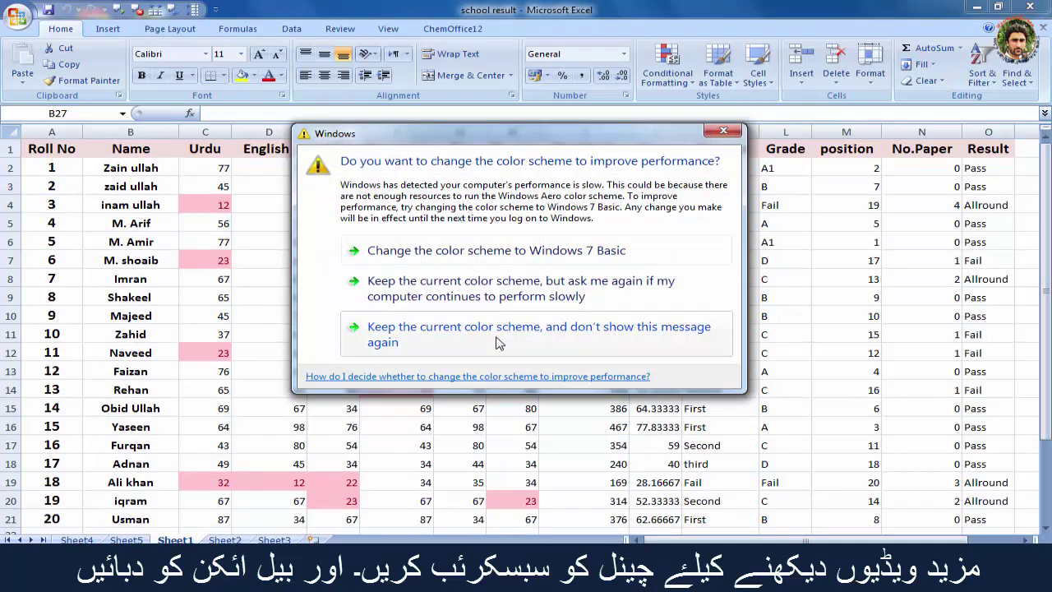
{"action": "left_click", "coordinate": [498, 343]}
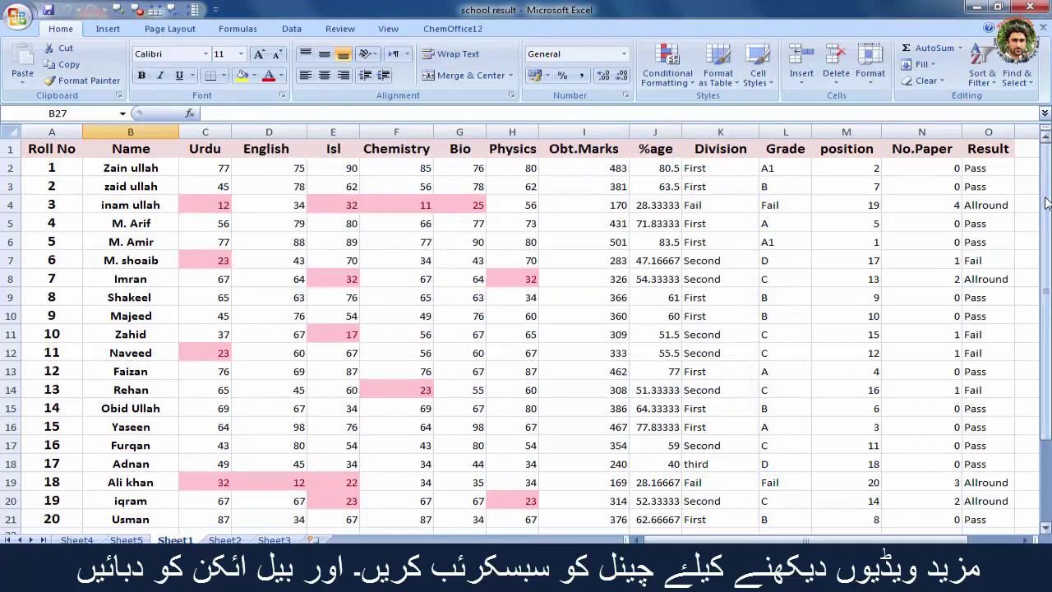
{"action": "left_click_drag", "start_coordinate": [1048, 204], "coordinate": [1047, 238]}
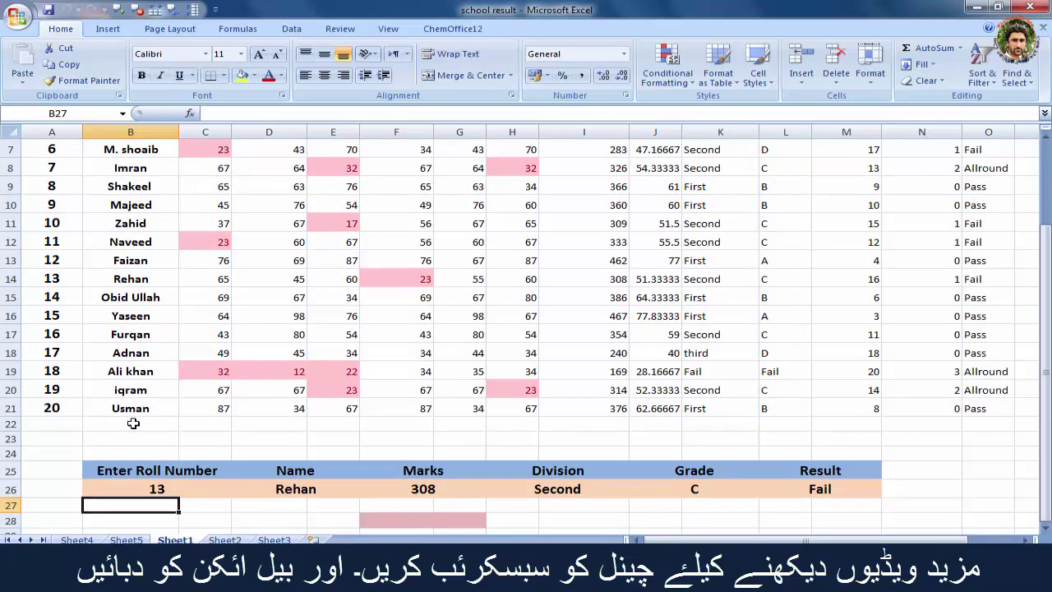
Step: Enter a student's name in cell B22, directly below the 20-student list, using AutoComplete
{"action": "left_click", "coordinate": [133, 424]}
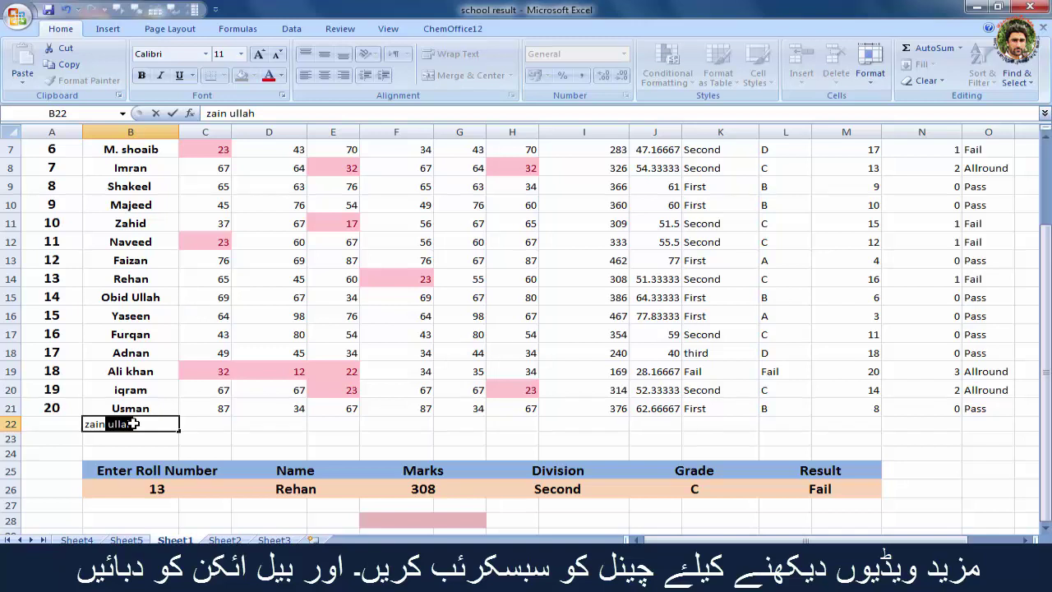
{"action": "left_click_drag", "start_coordinate": [1049, 318], "coordinate": [1046, 239]}
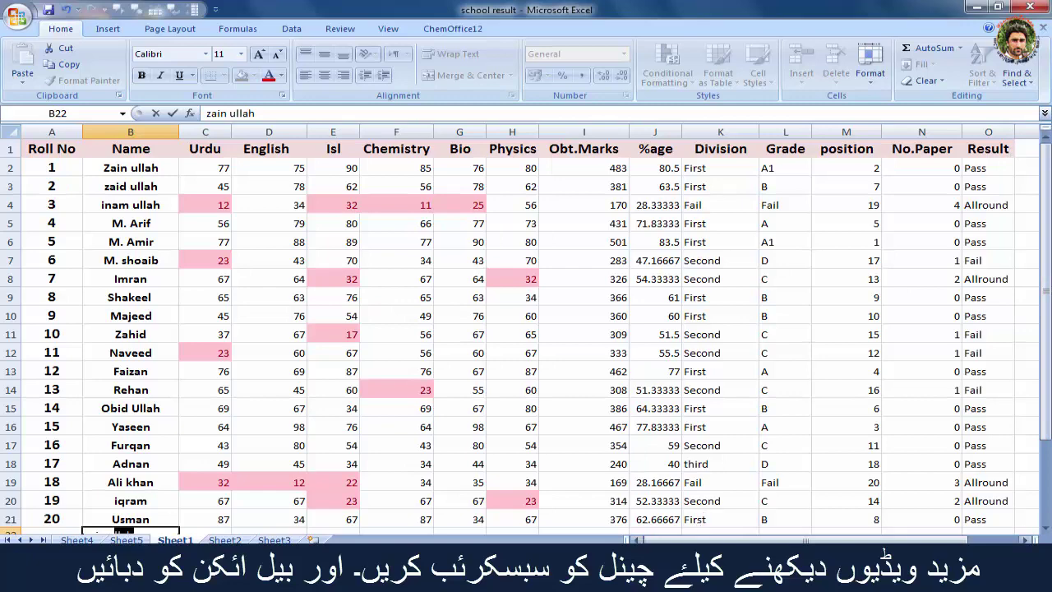
Step: Scroll across and down the result sheet, then switch the ribbon to View
{"action": "left_click_drag", "start_coordinate": [693, 540], "coordinate": [693, 540]}
{"action": "left_click_drag", "start_coordinate": [669, 540], "coordinate": [693, 542]}
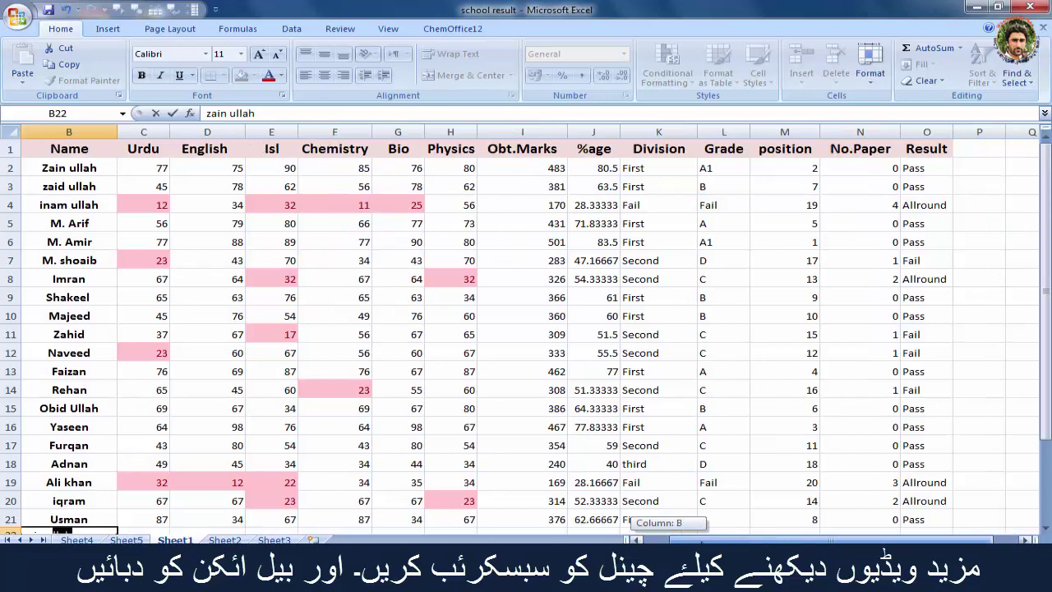
{"action": "left_click_drag", "start_coordinate": [692, 541], "coordinate": [692, 541]}
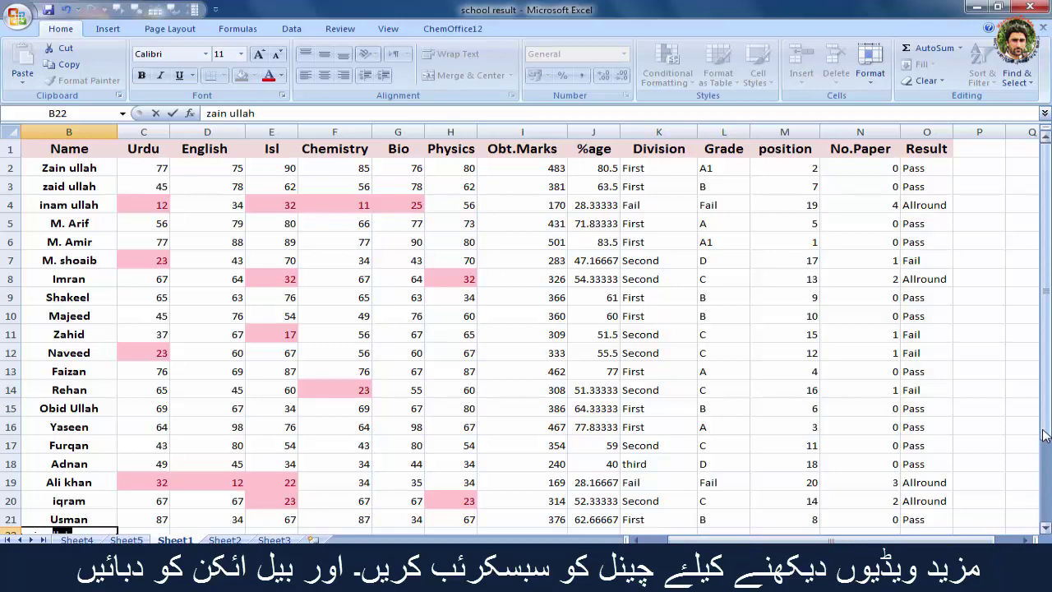
{"action": "mouse_move", "coordinate": [1044, 436]}
{"action": "left_mouse_down"}
{"action": "mouse_move", "coordinate": [1043, 448]}
{"action": "mouse_move", "coordinate": [1046, 429]}
{"action": "left_mouse_up"}
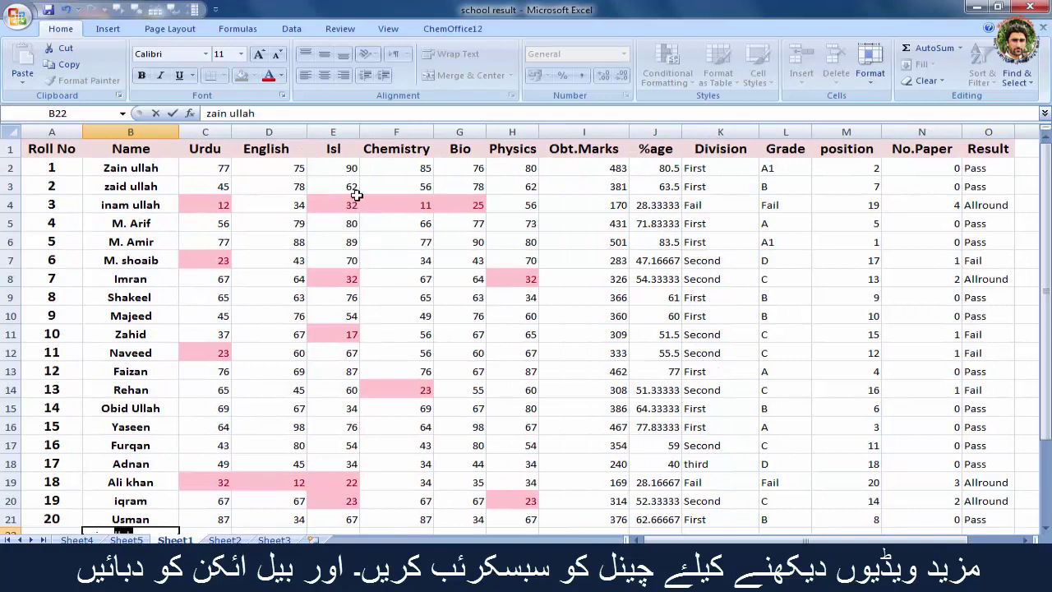
{"action": "left_click", "coordinate": [389, 31]}
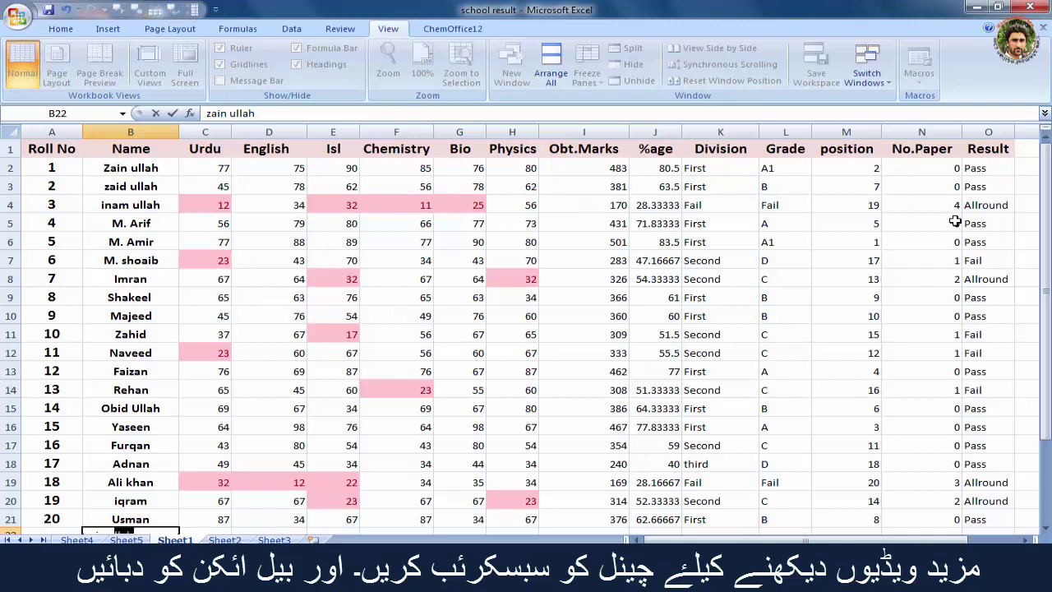
Step: Confirm the new name by selecting cell B2 and bring up the Freeze Panes options
{"action": "left_click", "coordinate": [1049, 247]}
{"action": "left_click", "coordinate": [115, 168]}
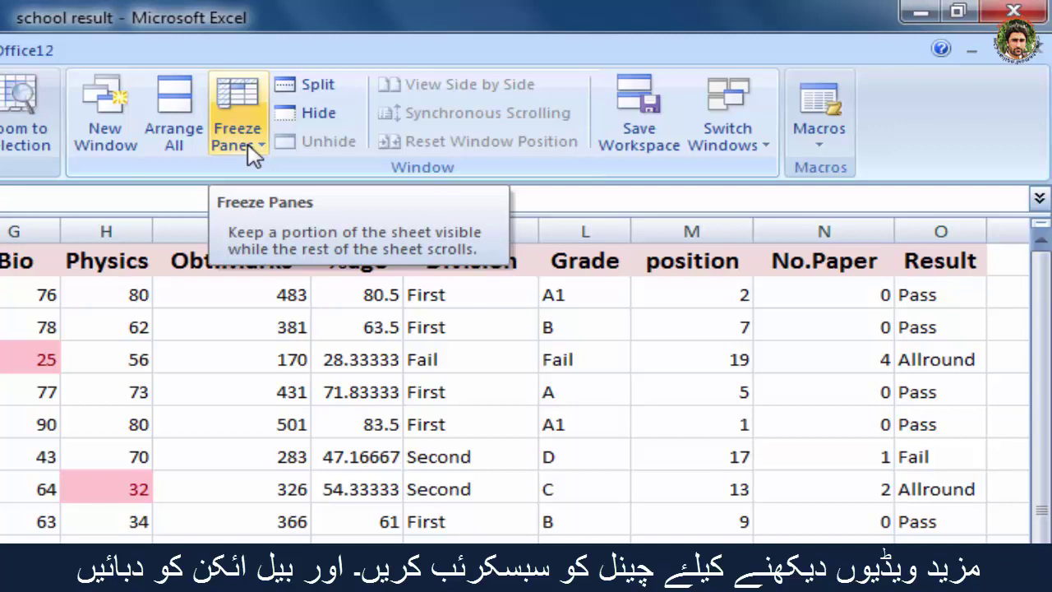
{"action": "left_click", "coordinate": [255, 156]}
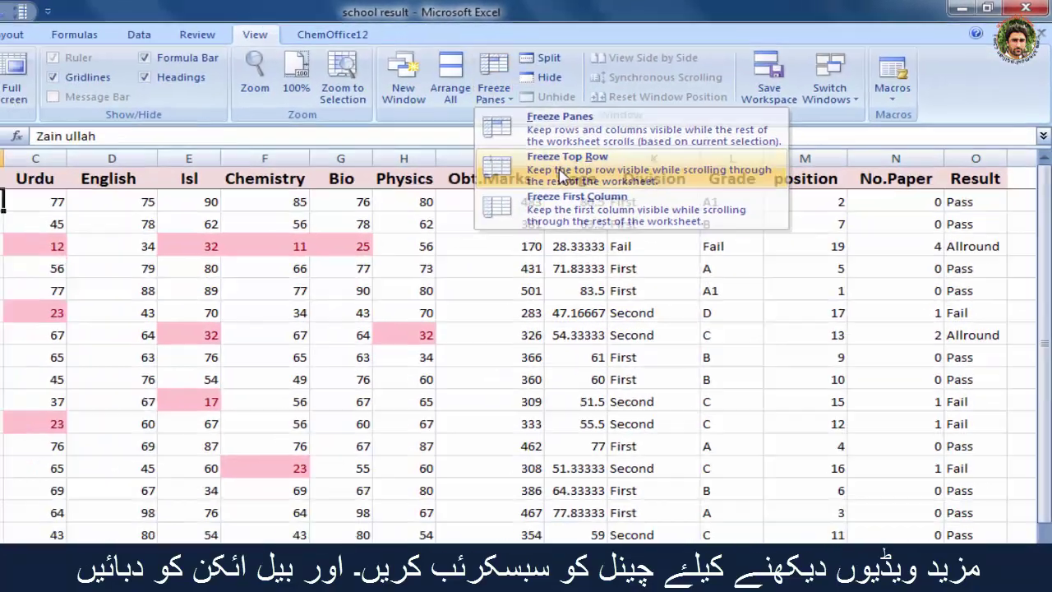
Step: Apply Freeze Top Row and scroll down to check the header row stays put
{"action": "left_click", "coordinate": [333, 257]}
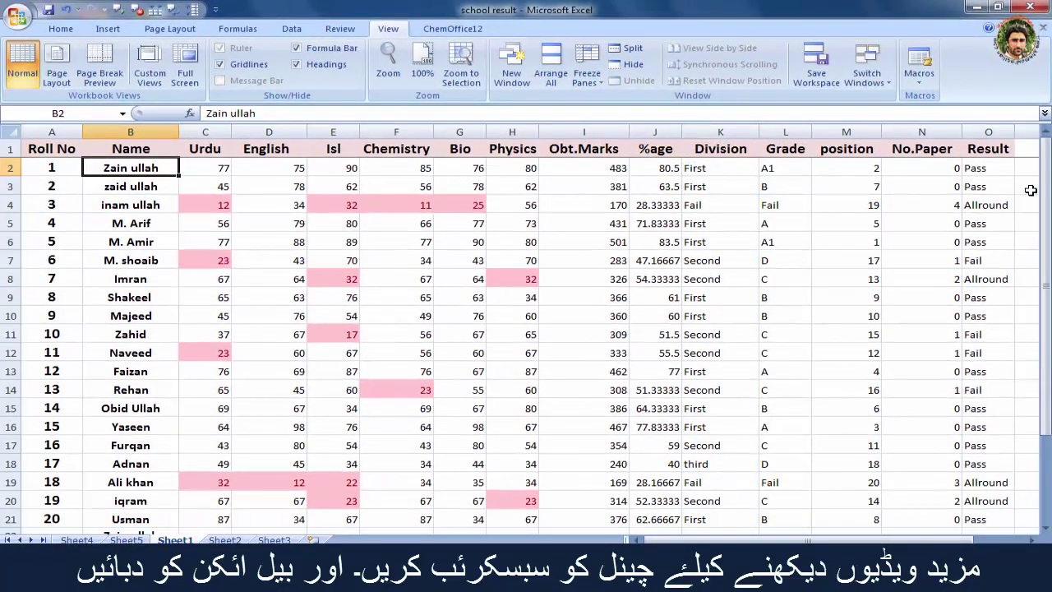
{"action": "left_click_drag", "start_coordinate": [1044, 166], "coordinate": [1044, 212]}
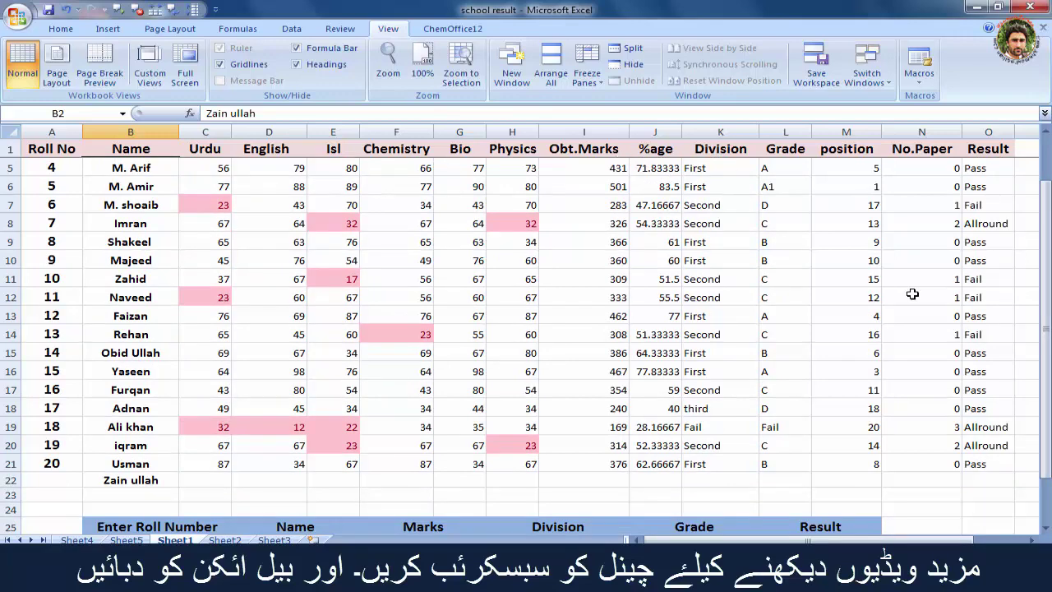
{"action": "left_click_drag", "start_coordinate": [1045, 247], "coordinate": [1044, 293]}
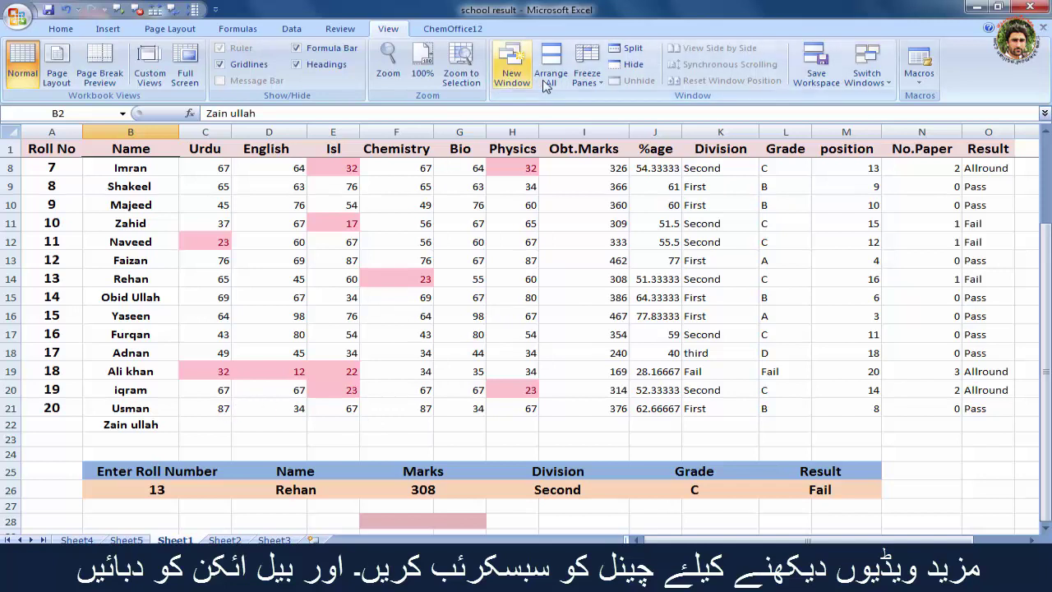
{"action": "left_click", "coordinate": [590, 83]}
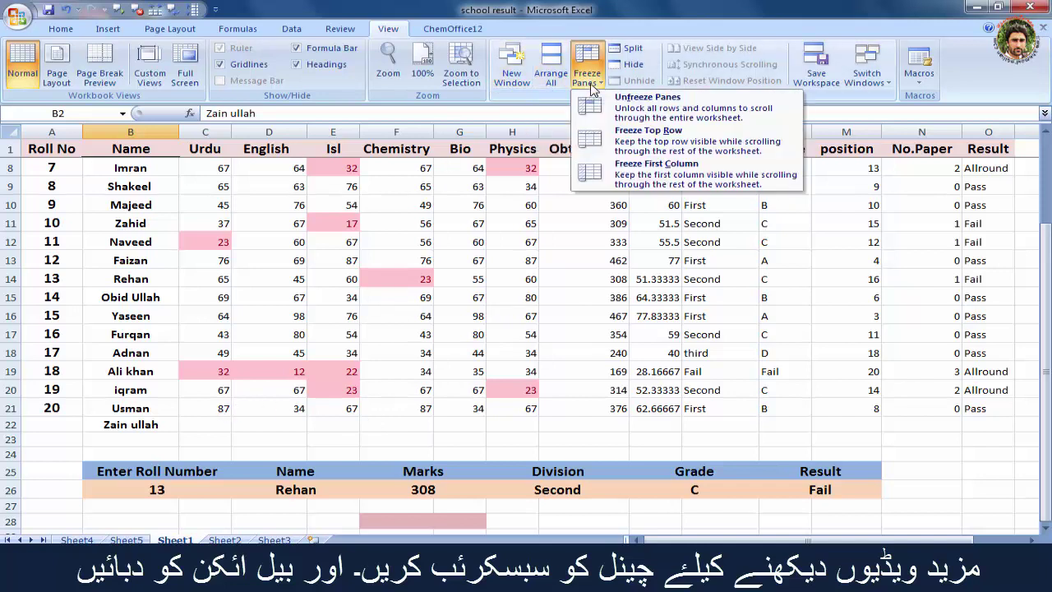
Step: Switch to Freeze First Column and scroll sideways to confirm the Roll No column stays fixed
{"action": "left_click", "coordinate": [662, 153]}
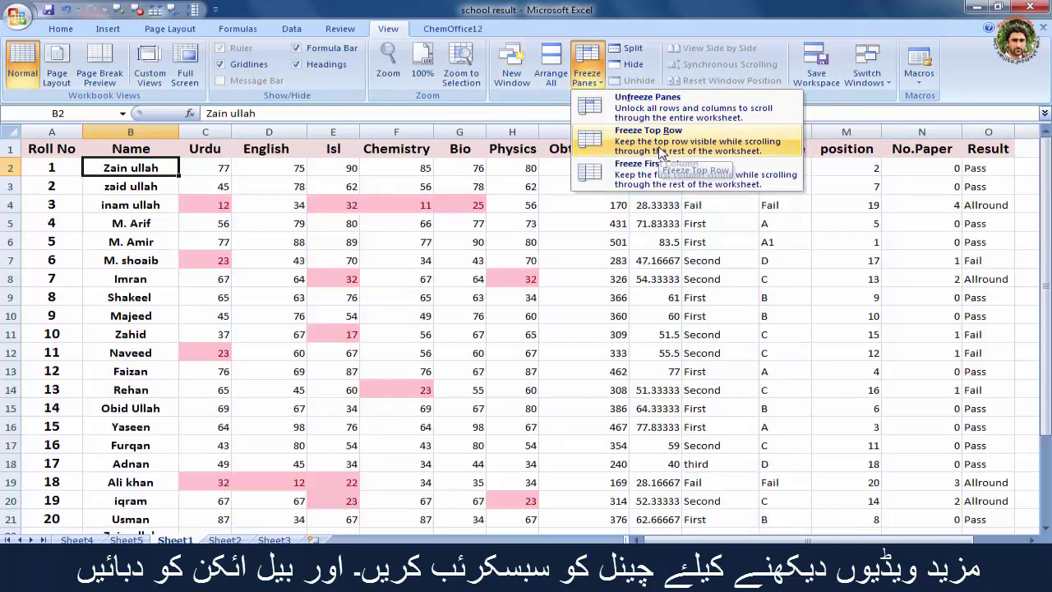
{"action": "left_click", "coordinate": [589, 78]}
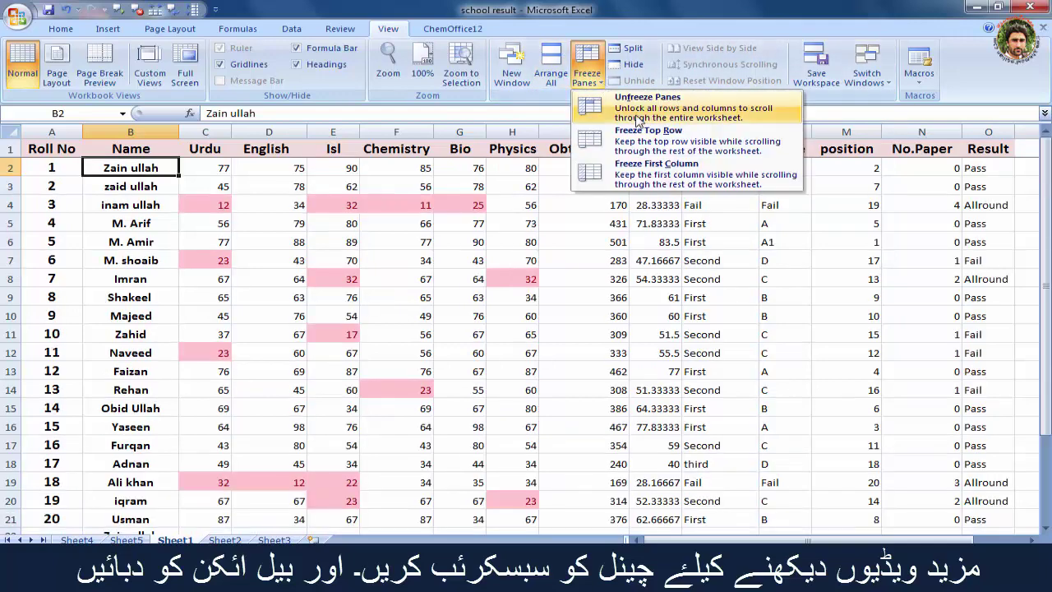
{"action": "left_click", "coordinate": [653, 180]}
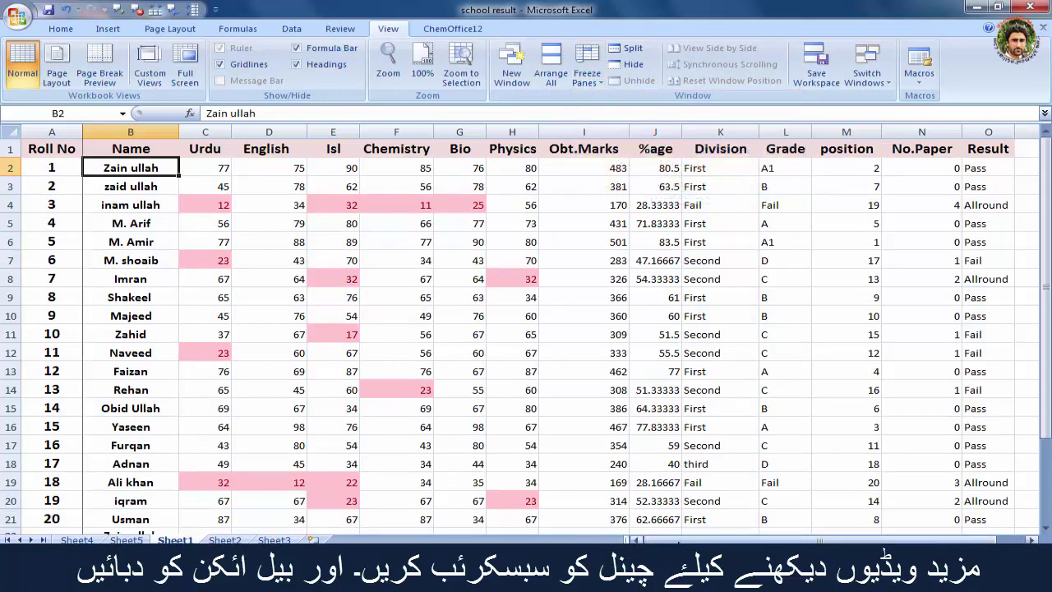
{"action": "left_click_drag", "start_coordinate": [677, 541], "coordinate": [678, 542]}
{"action": "left_click_drag", "start_coordinate": [678, 541], "coordinate": [685, 541]}
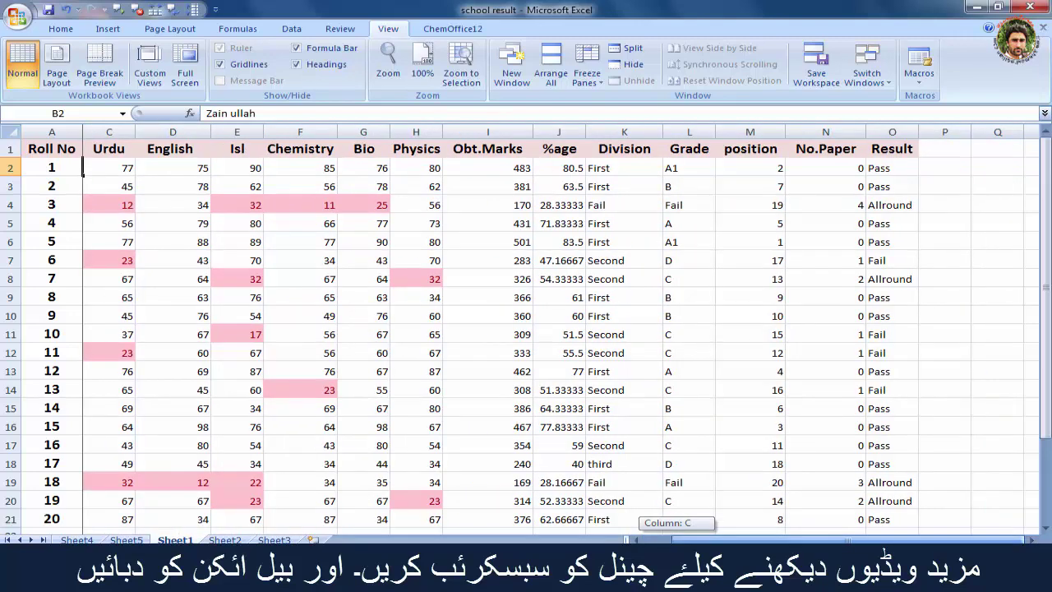
{"action": "left_click_drag", "start_coordinate": [685, 541], "coordinate": [637, 536]}
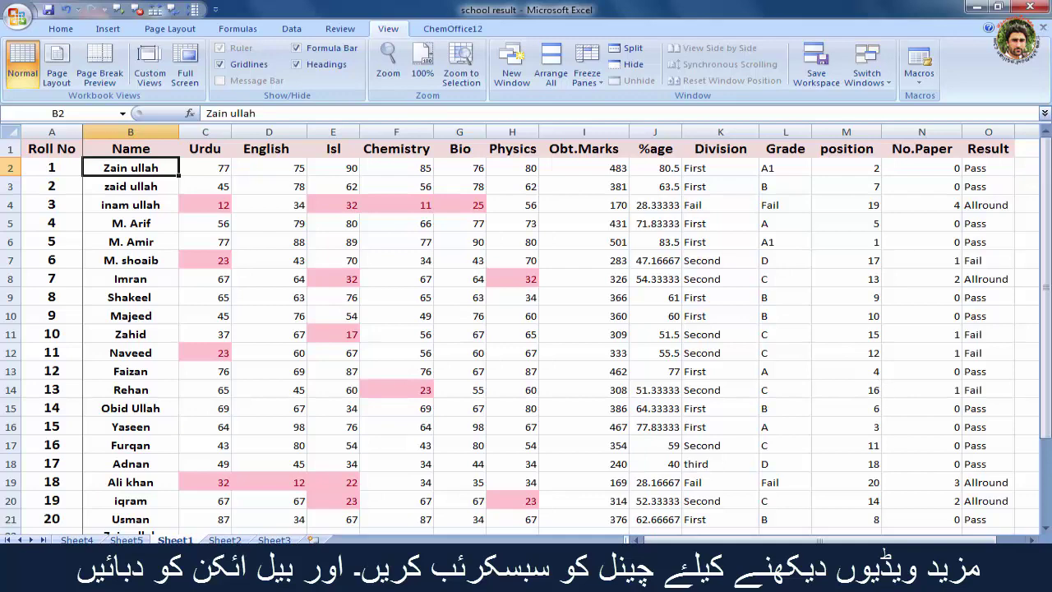
Step: Choose Unfreeze Panes to release all rows and columns, leaving the freeze menu closed
{"action": "left_click", "coordinate": [587, 67]}
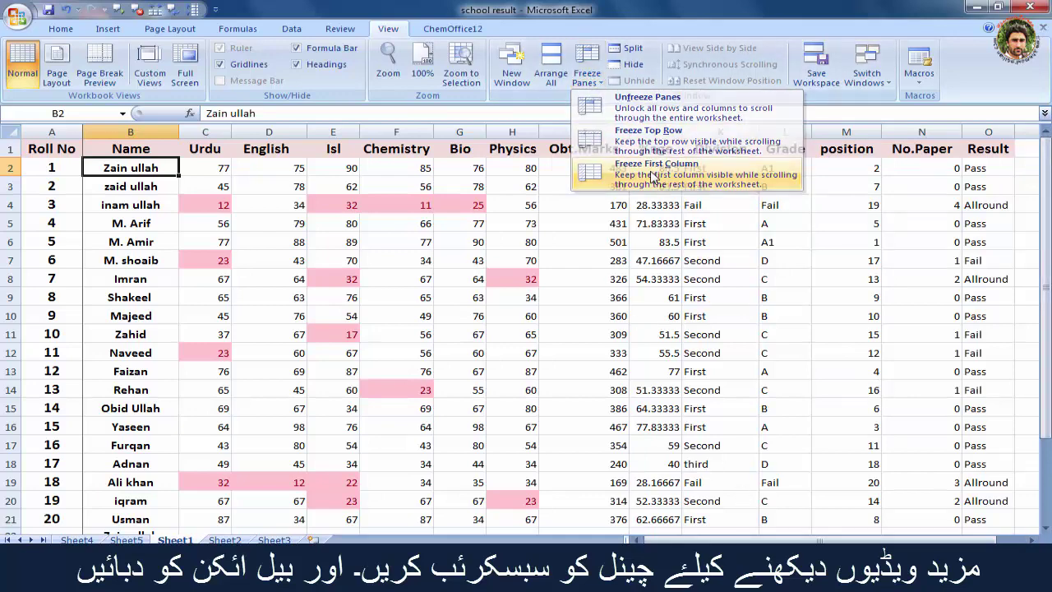
{"action": "left_click", "coordinate": [654, 177]}
{"action": "left_click", "coordinate": [587, 68]}
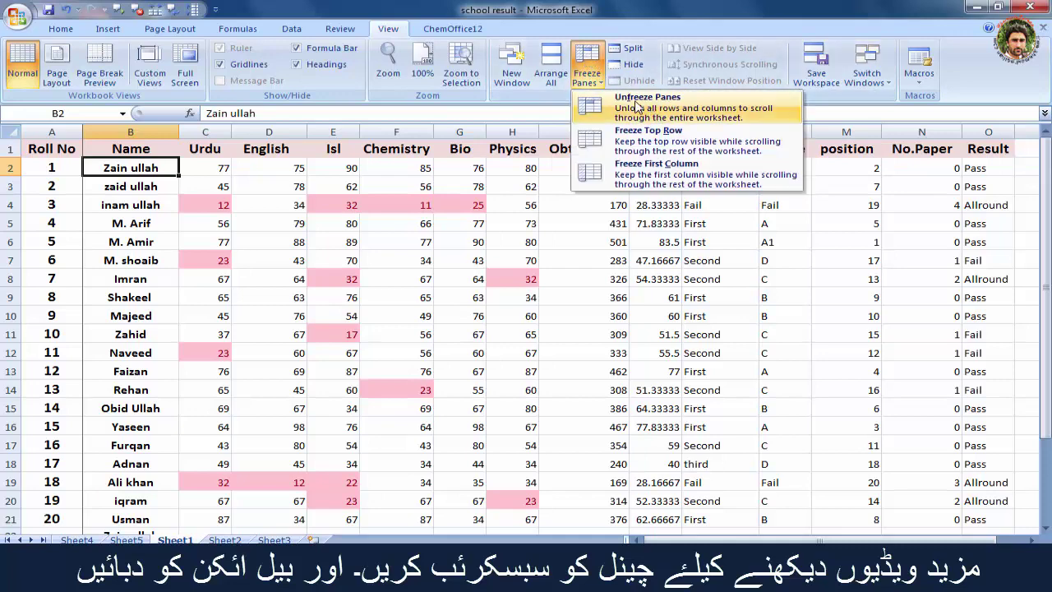
{"action": "left_click", "coordinate": [638, 122]}
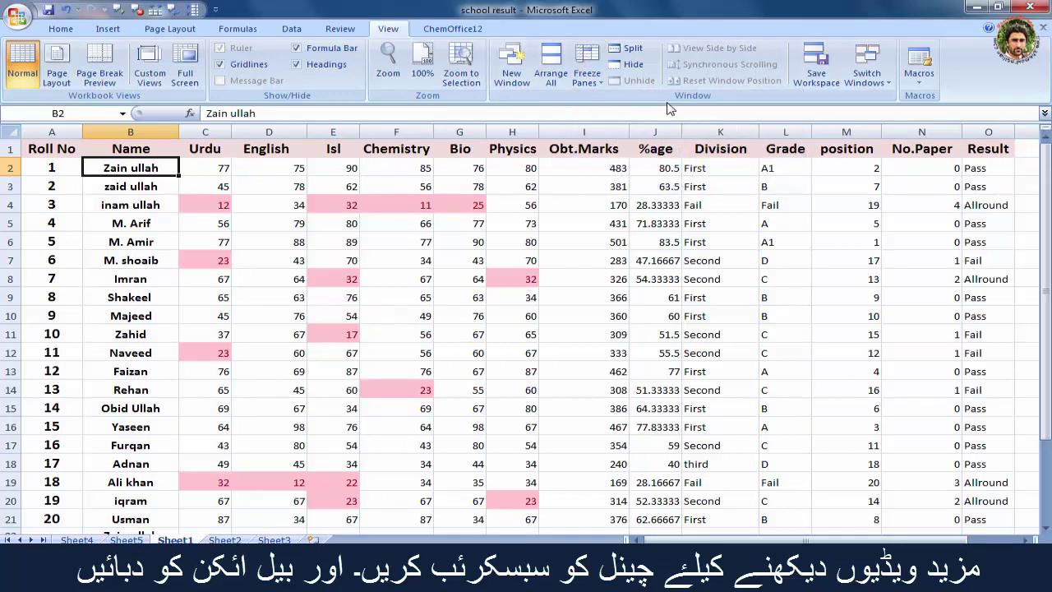
{"action": "left_click", "coordinate": [585, 82]}
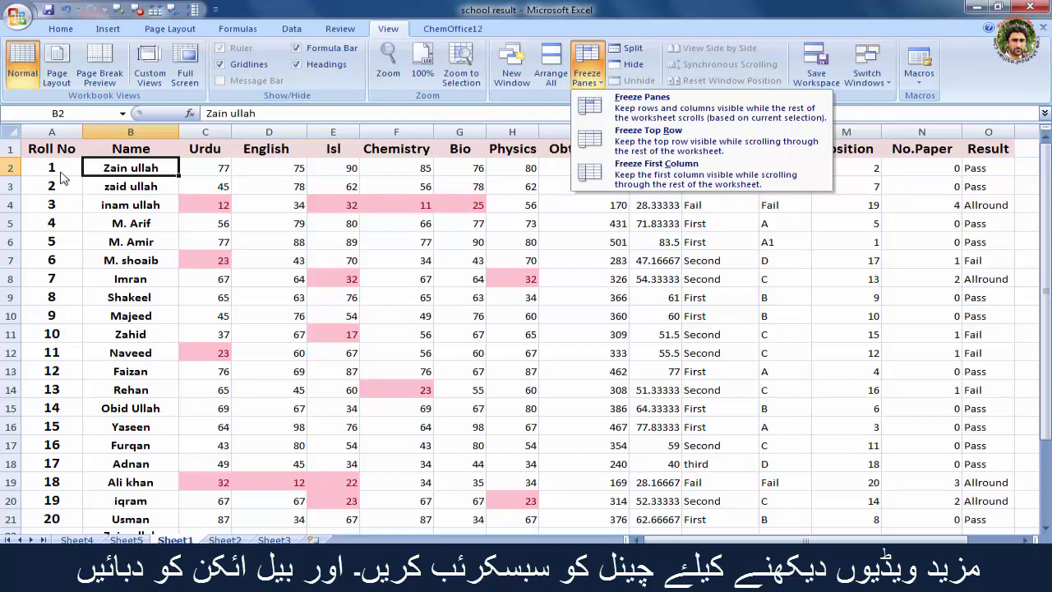
{"action": "left_click", "coordinate": [335, 113]}
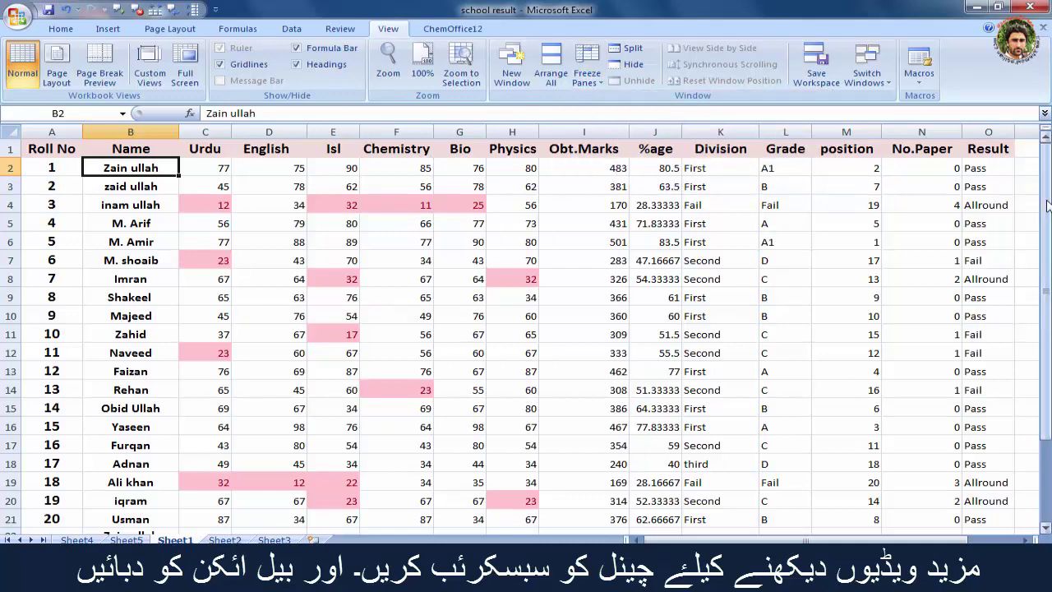
{"action": "left_click_drag", "start_coordinate": [1048, 206], "coordinate": [1049, 205]}
Step: Freeze panes at B2, then scroll down and sideways to confirm row 1 and Roll No stay fixed
{"action": "left_click", "coordinate": [587, 67]}
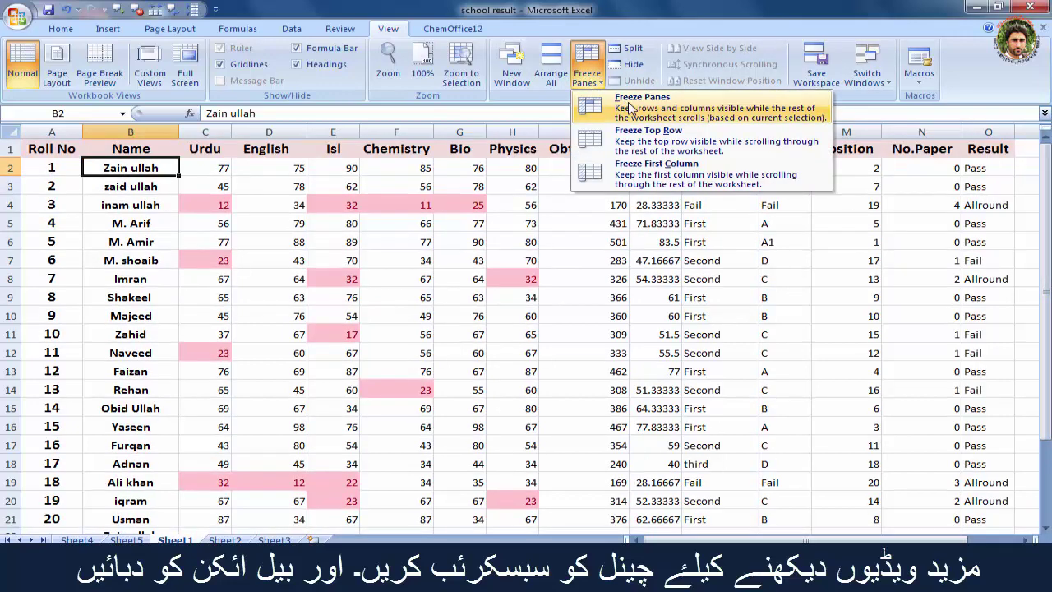
{"action": "left_click", "coordinate": [631, 107]}
{"action": "left_click_drag", "start_coordinate": [1046, 153], "coordinate": [1050, 247]}
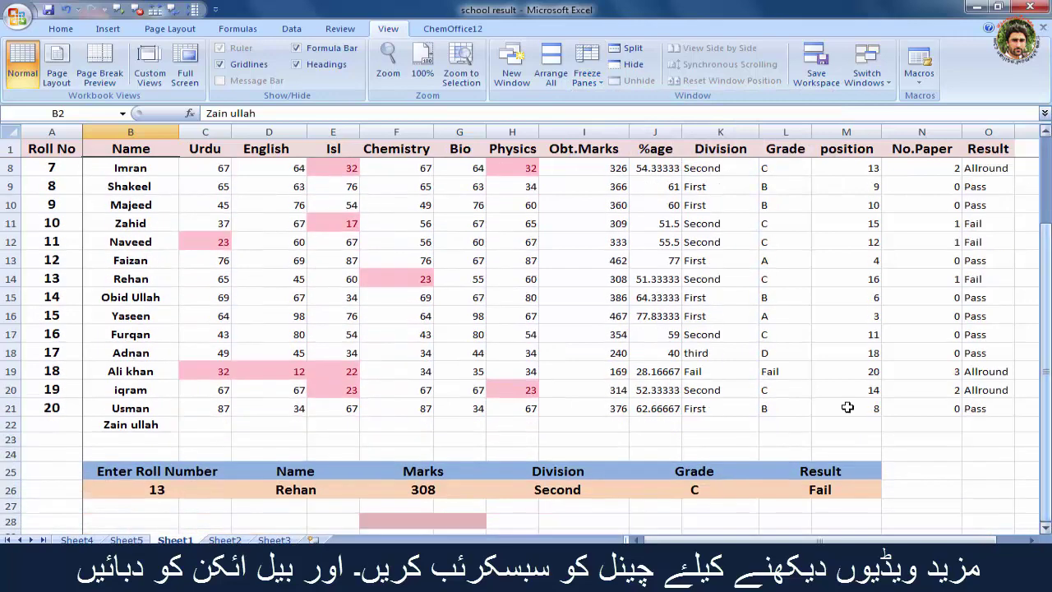
{"action": "left_click_drag", "start_coordinate": [736, 541], "coordinate": [859, 541]}
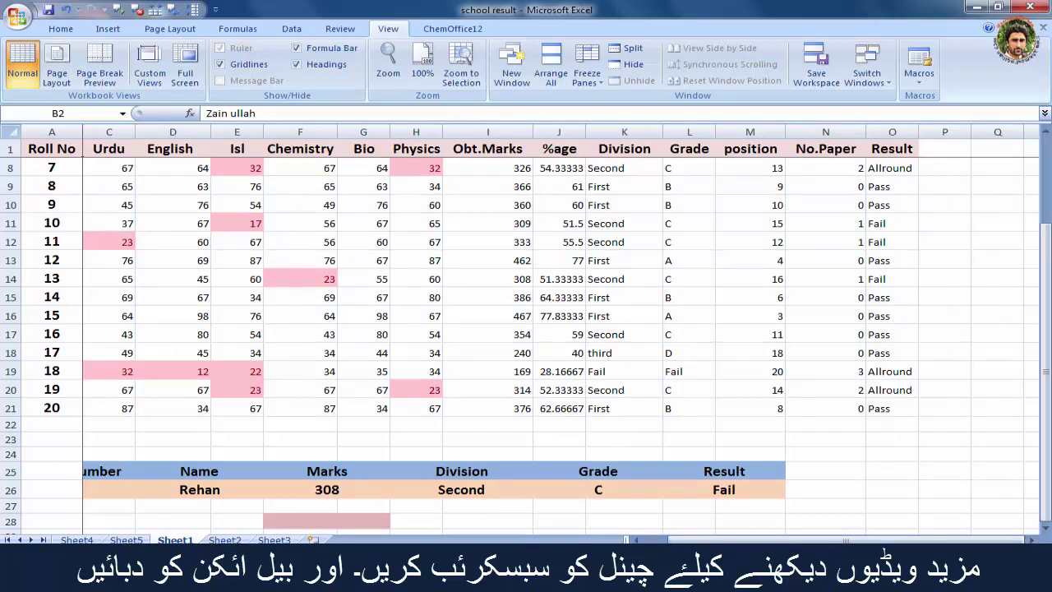
{"action": "left_click_drag", "start_coordinate": [765, 540], "coordinate": [662, 539]}
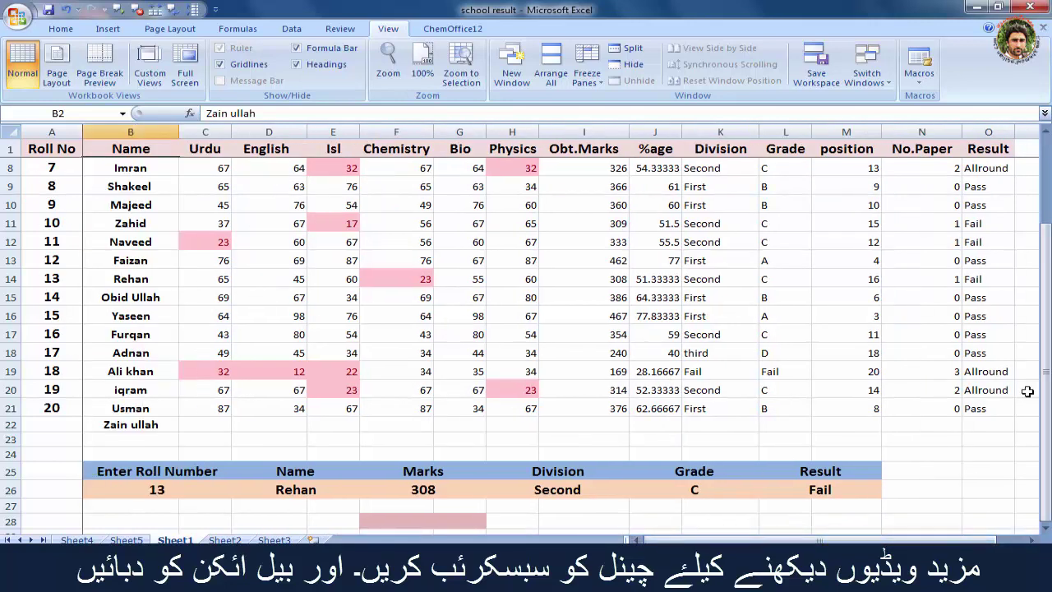
{"action": "left_click_drag", "start_coordinate": [1049, 362], "coordinate": [1042, 238]}
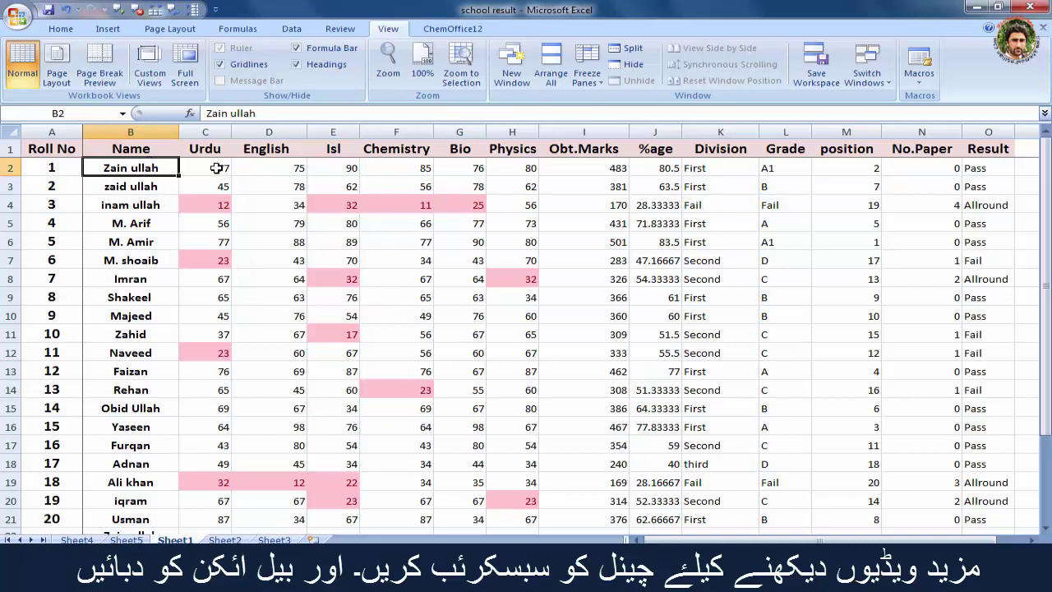
Step: Select C2, unfreeze the old panes and freeze at C2, then scroll both ways to verify
{"action": "left_click", "coordinate": [216, 168]}
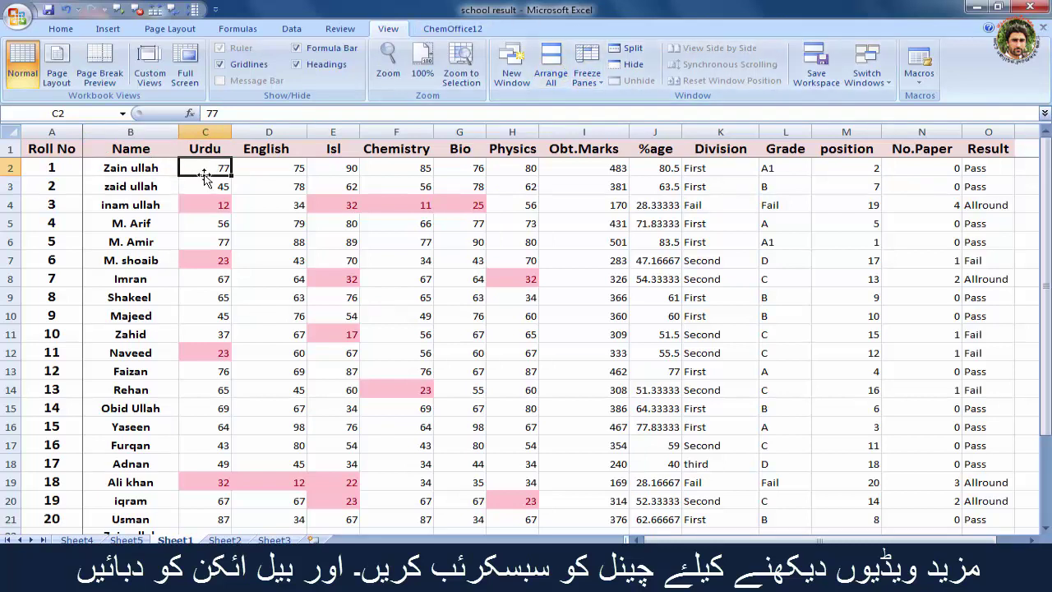
{"action": "left_click", "coordinate": [587, 73]}
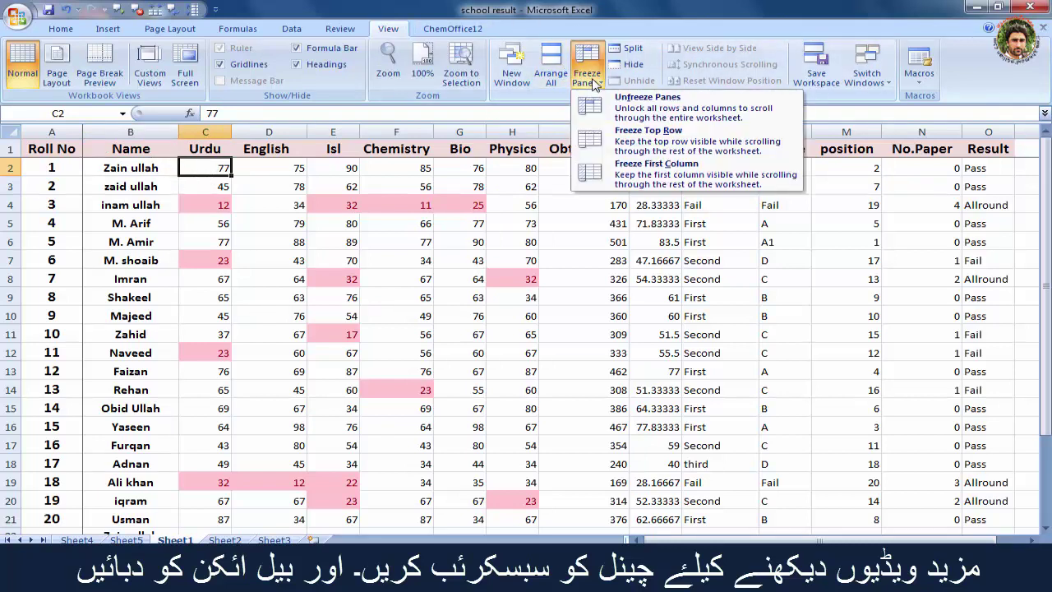
{"action": "left_click", "coordinate": [640, 115]}
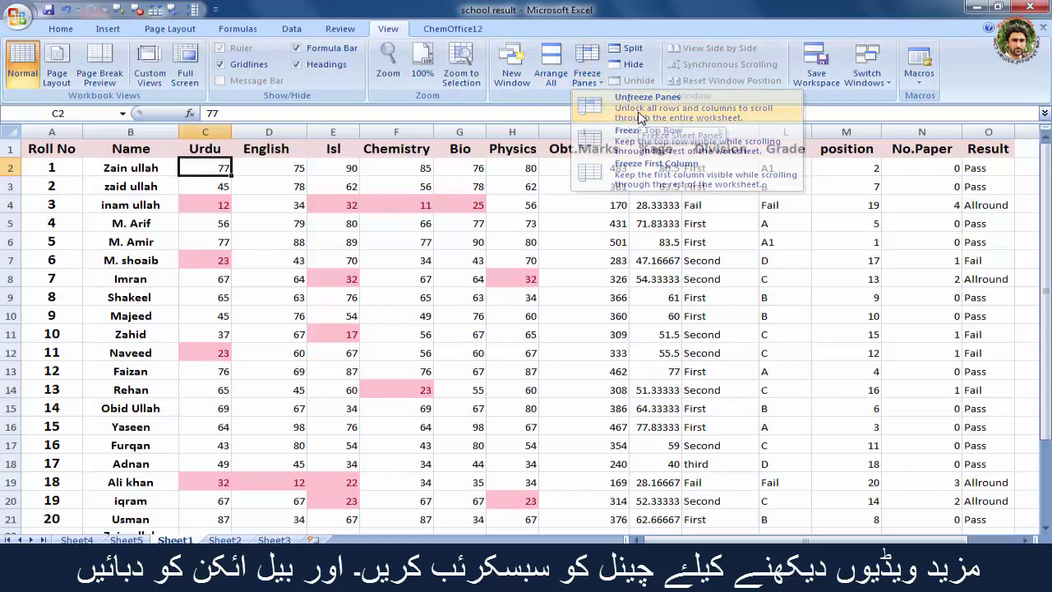
{"action": "left_click", "coordinate": [595, 81]}
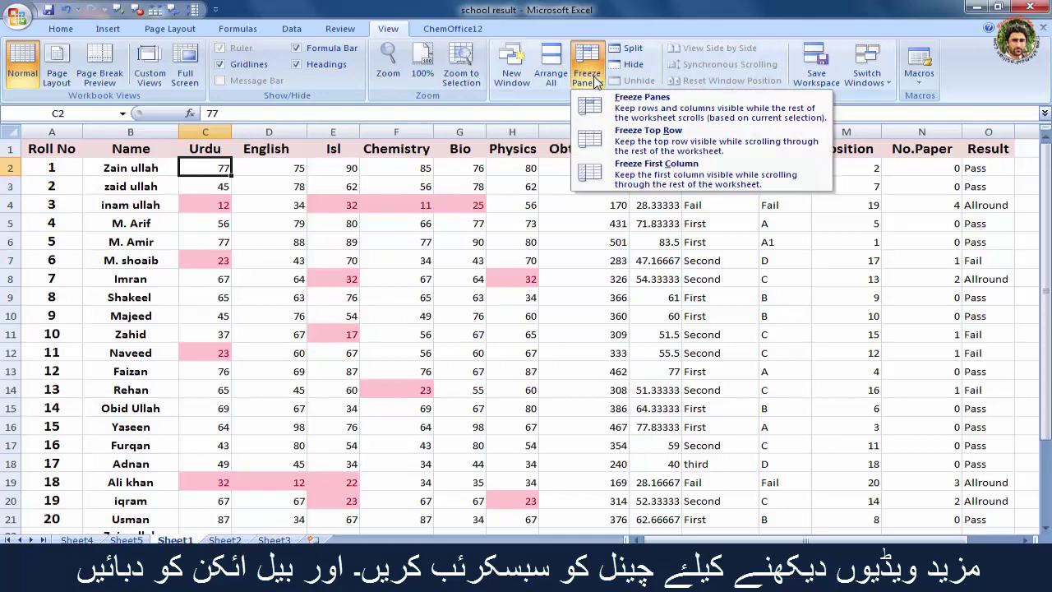
{"action": "left_click", "coordinate": [659, 115]}
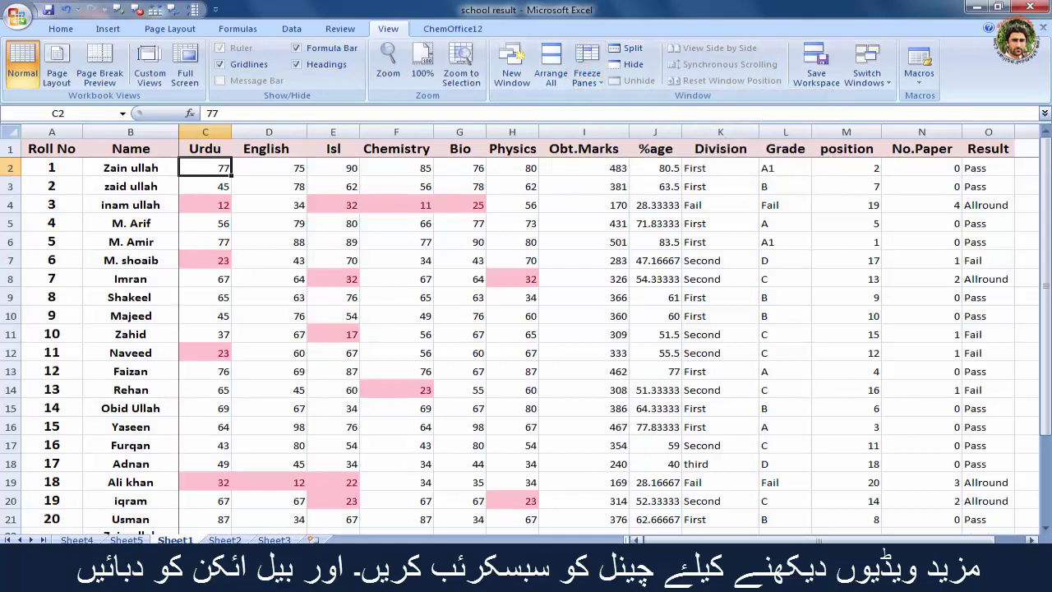
{"action": "left_click_drag", "start_coordinate": [680, 542], "coordinate": [750, 544]}
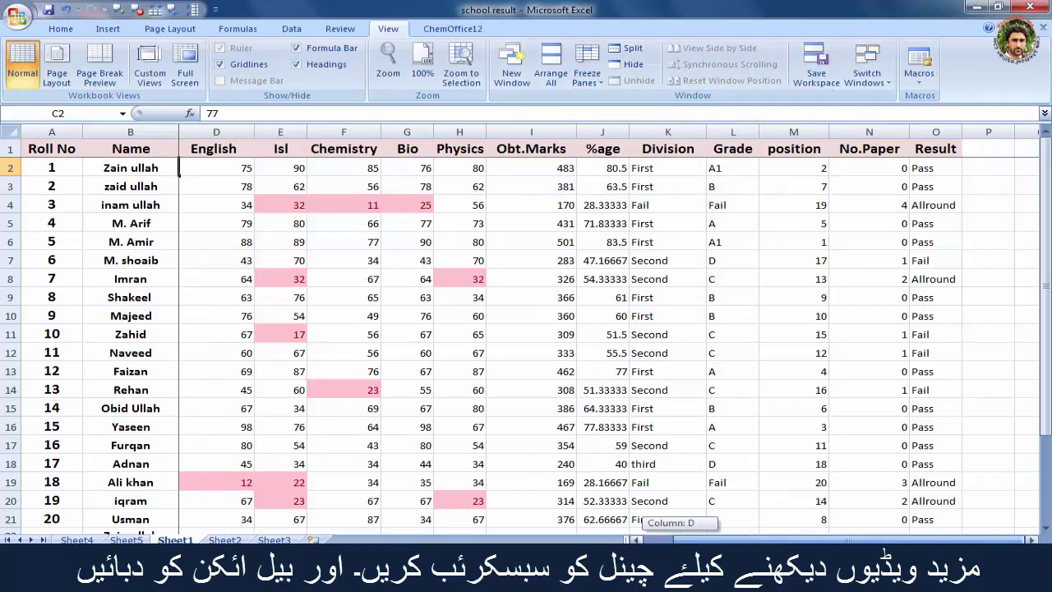
{"action": "left_click_drag", "start_coordinate": [750, 543], "coordinate": [597, 532]}
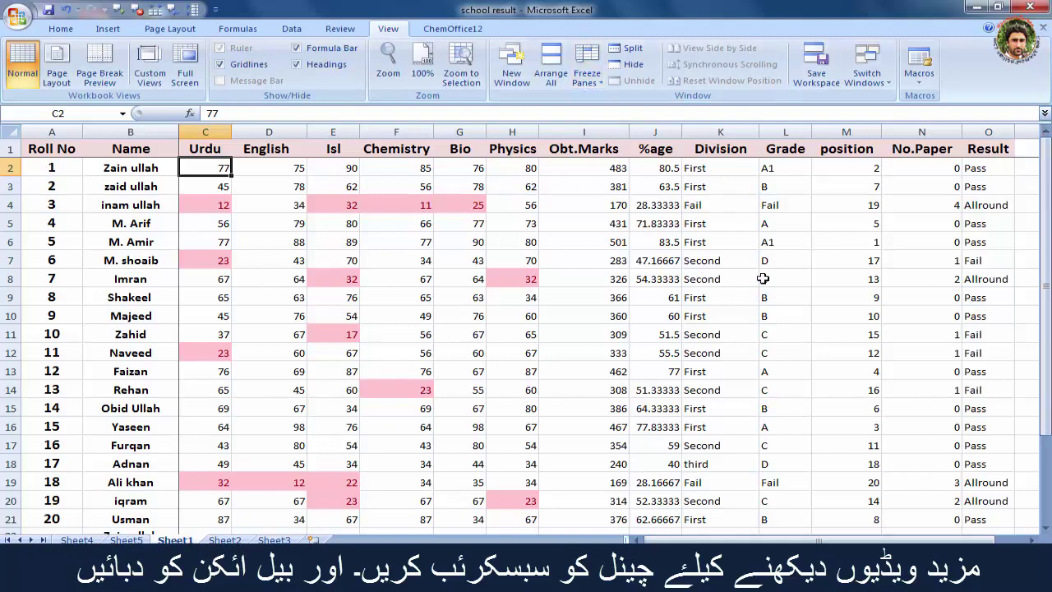
{"action": "left_click_drag", "start_coordinate": [1049, 236], "coordinate": [1048, 332]}
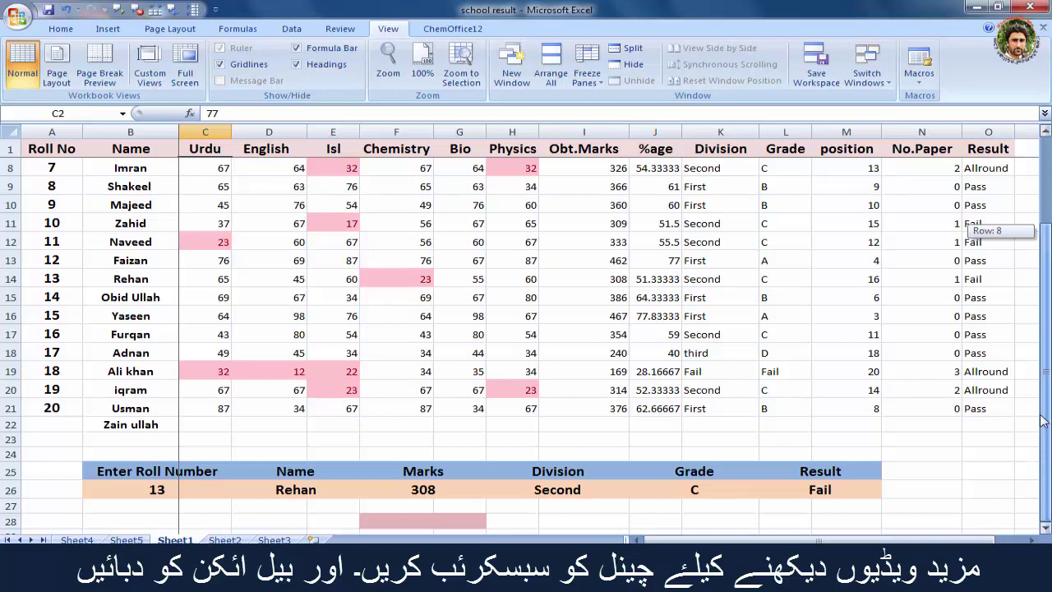
{"action": "left_click_drag", "start_coordinate": [1042, 420], "coordinate": [1043, 421]}
{"action": "left_click_drag", "start_coordinate": [751, 541], "coordinate": [751, 541]}
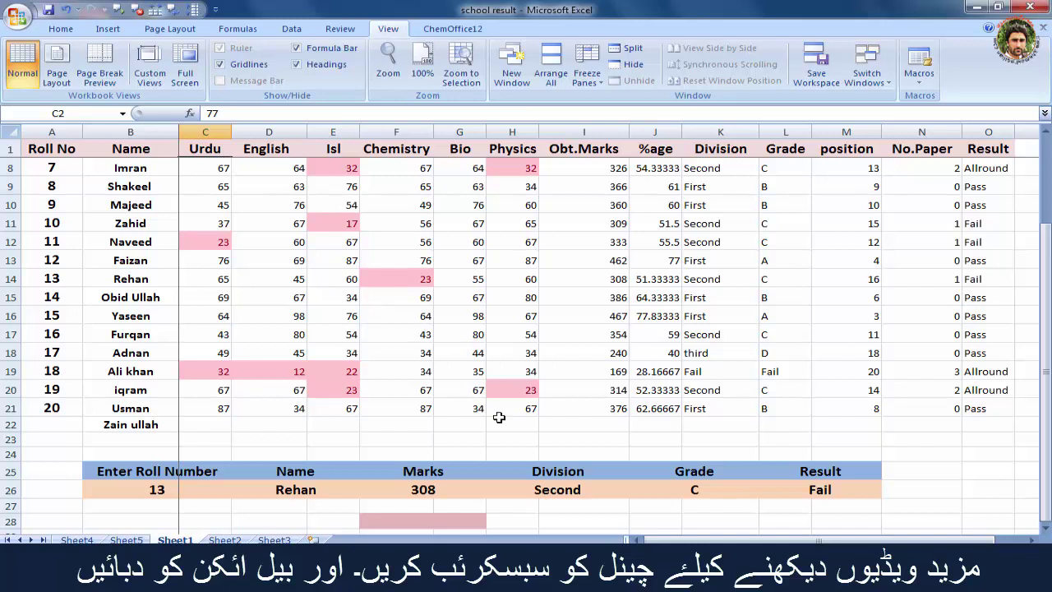